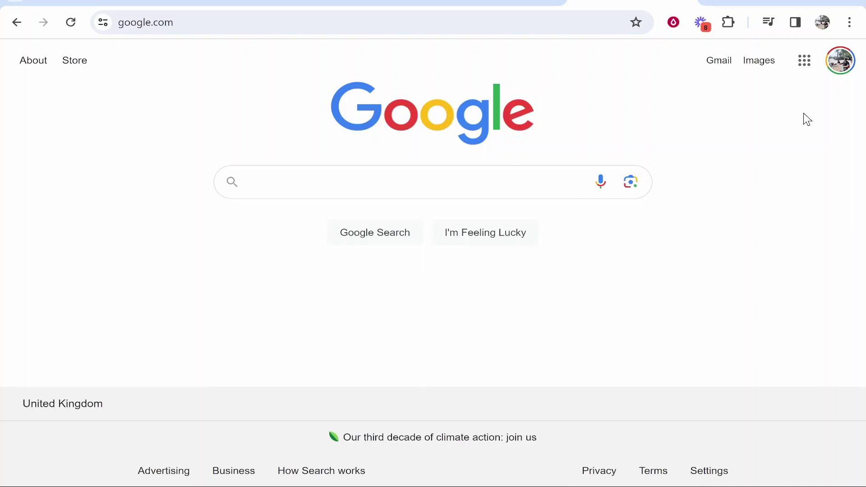
pyautogui.write('open')
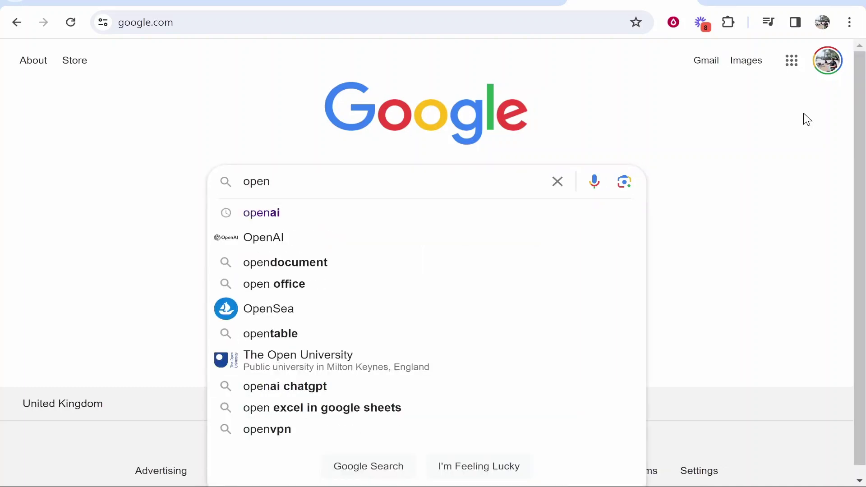
pyautogui.write('ai')
# Step: Submit the Google search for 'openai'
pyautogui.press('Return')
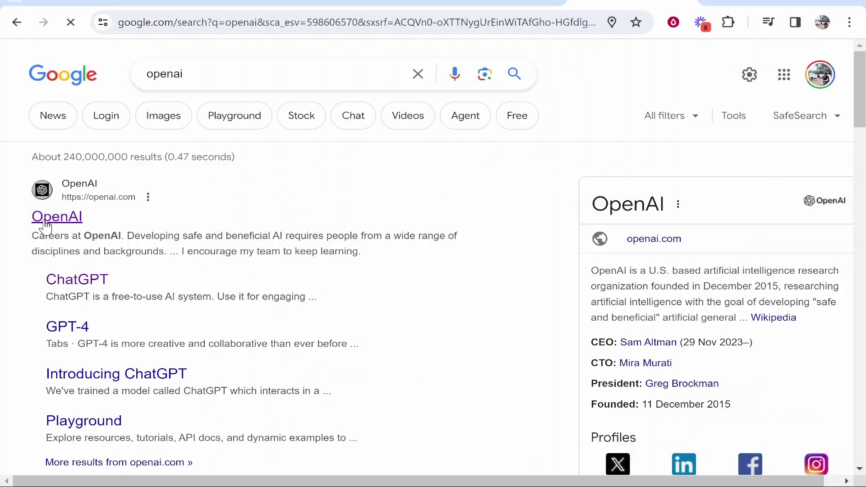
# Step: Go to OpenAI's official site from the results, pause its video, and bring up the navigation menu
pyautogui.click(51, 222)
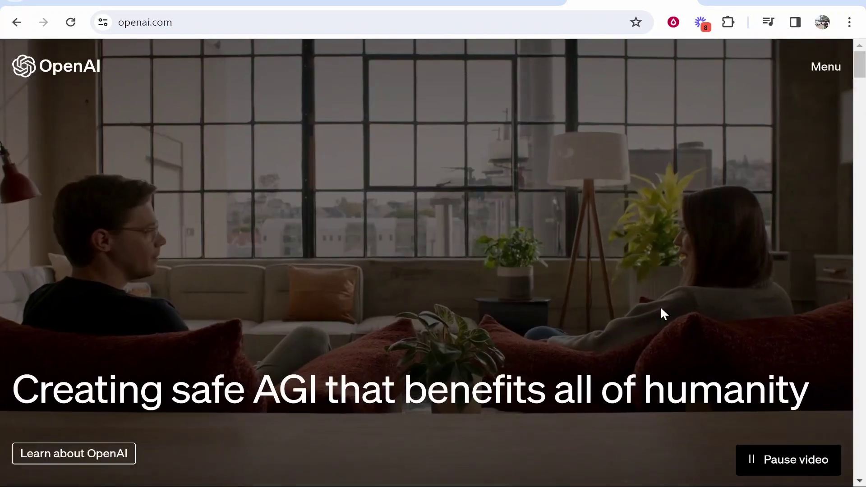
pyautogui.click(762, 467)
pyautogui.click(824, 70)
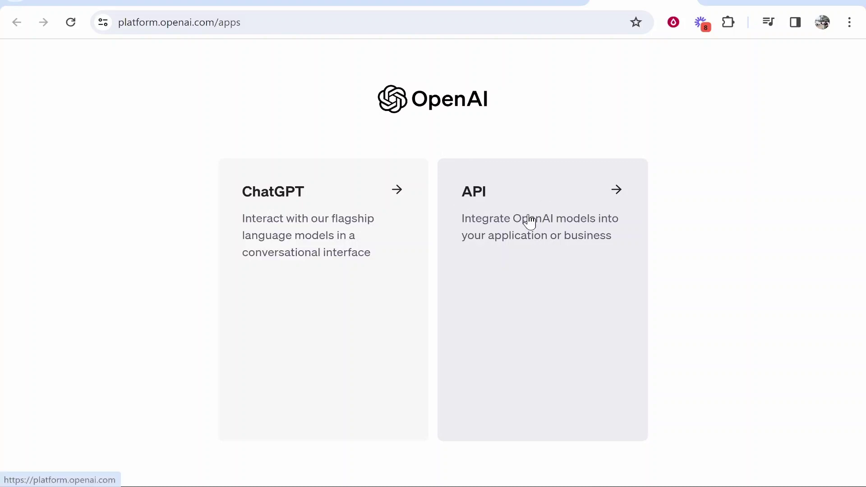
# Step: Enter the API developer platform and go to its API keys page
pyautogui.click(529, 222)
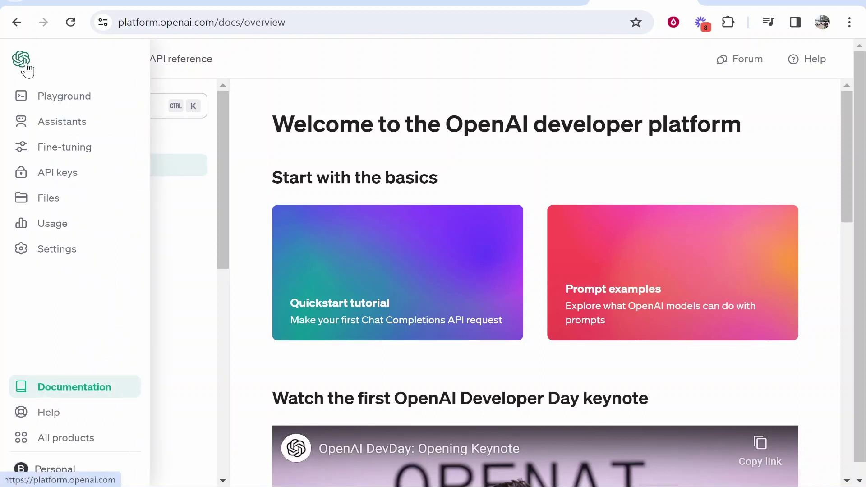
pyautogui.click(79, 181)
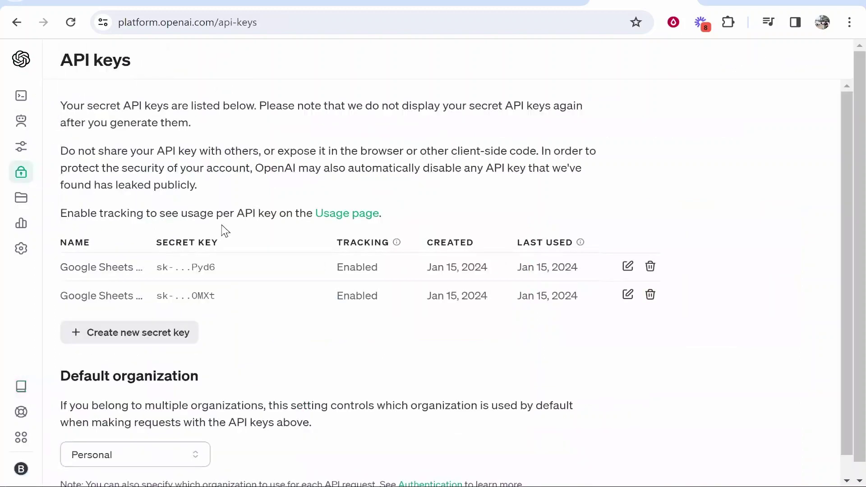
# Step: Generate a secret key named 'Test' and copy its value to the clipboard
pyautogui.click(99, 336)
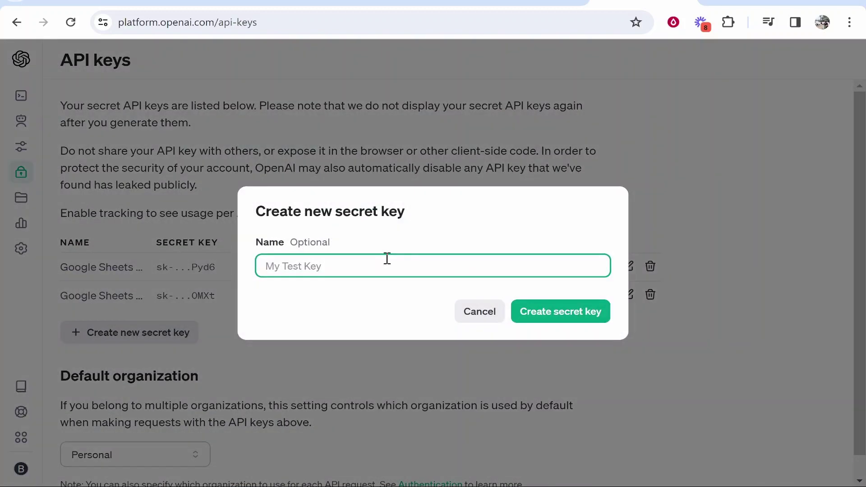
pyautogui.write('Test')
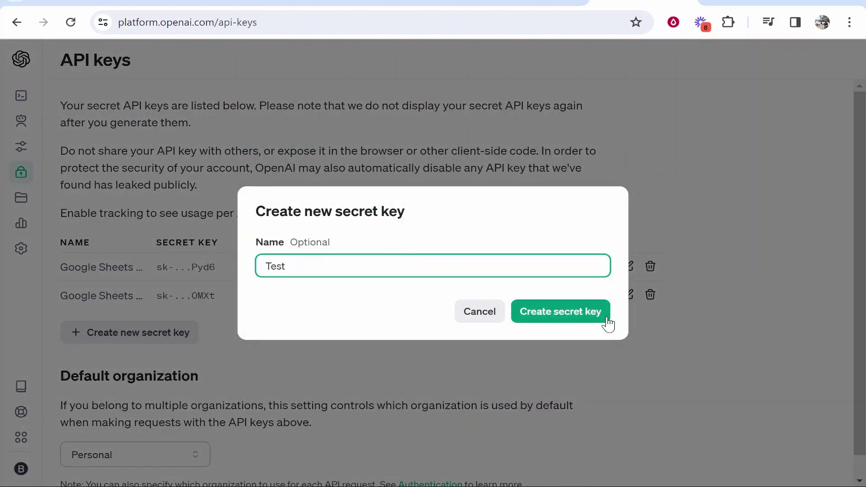
pyautogui.click(580, 317)
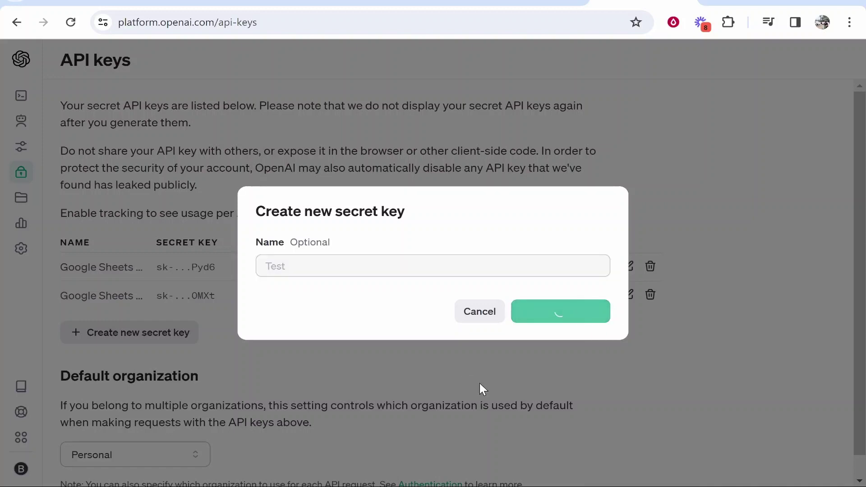
pyautogui.click(482, 286)
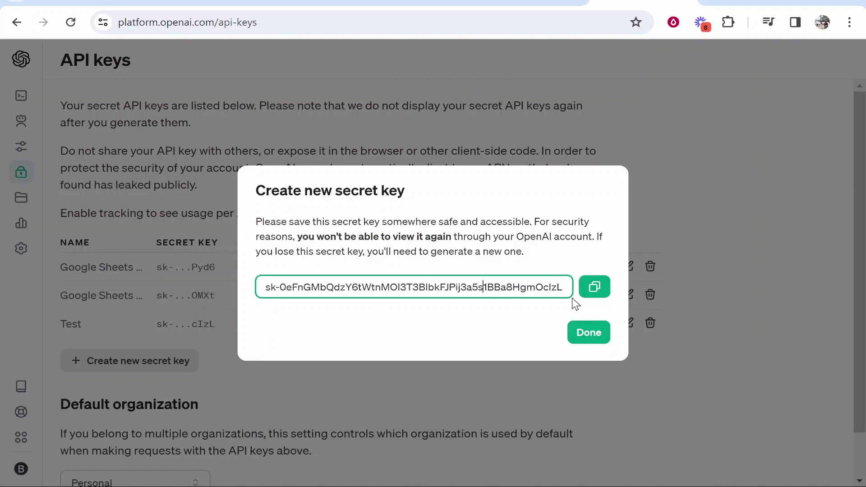
pyautogui.click(594, 286)
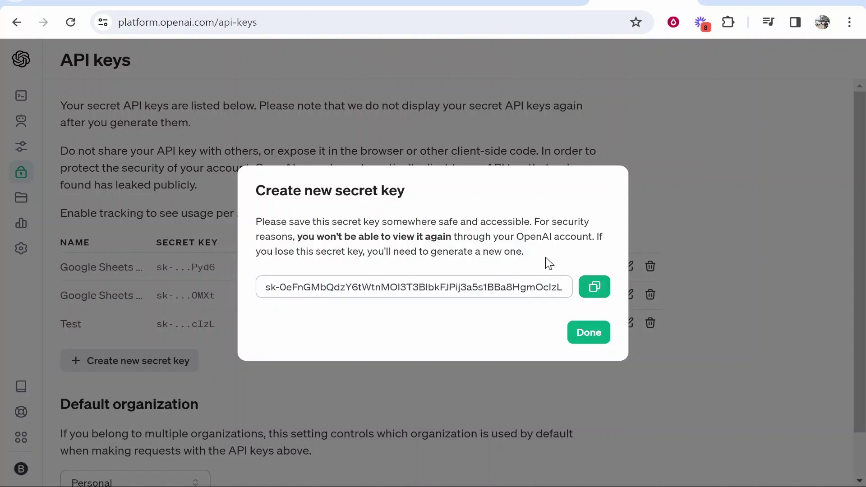